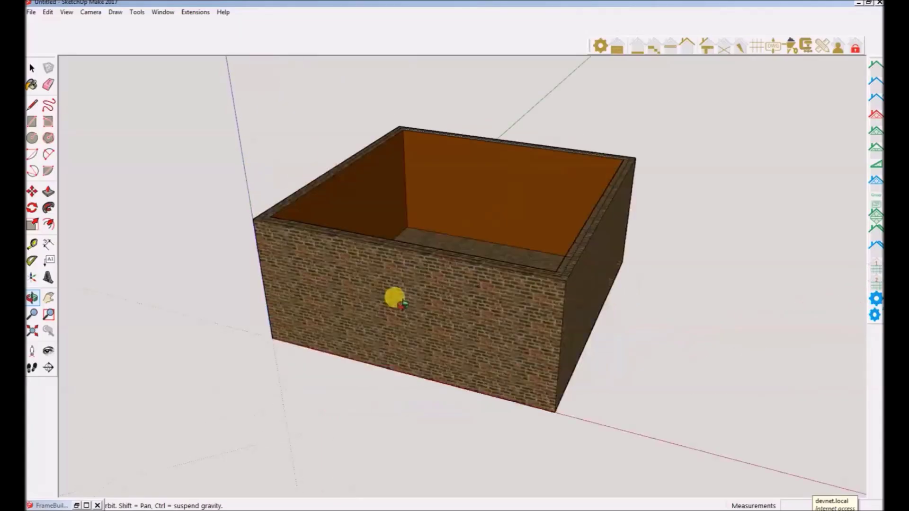
- Start a new FrameBuilder roof and keep Gable as the roof type
{"action": "middle_click_drag", "start_coordinate": [394, 299], "coordinate": [665, 329]}
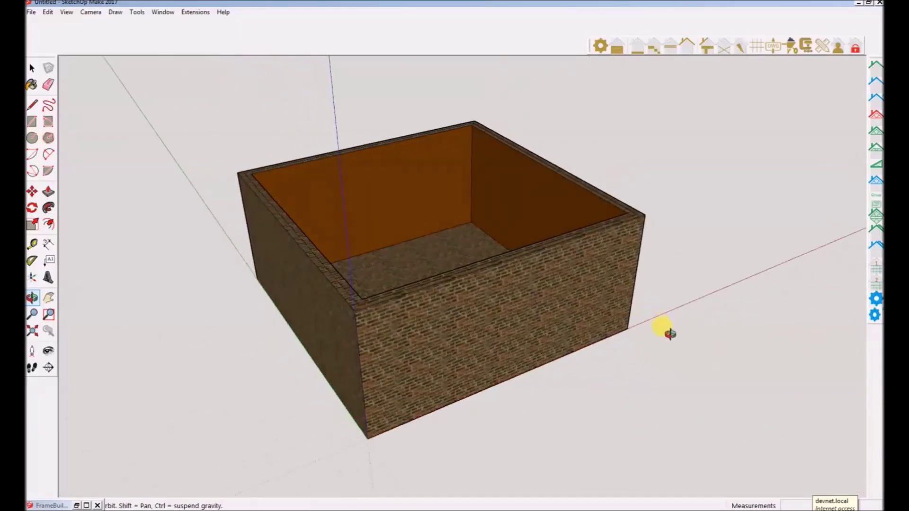
{"action": "left_click", "coordinate": [874, 71]}
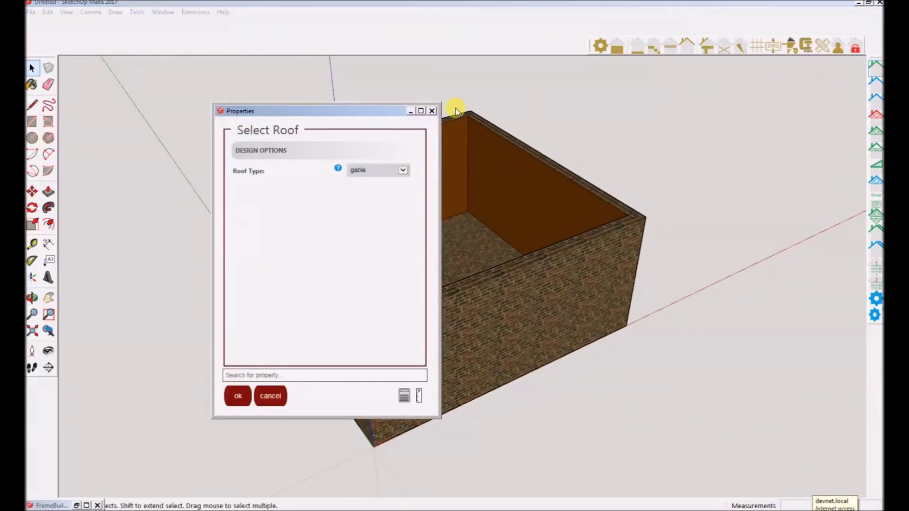
{"action": "left_click_drag", "start_coordinate": [382, 115], "coordinate": [777, 107]}
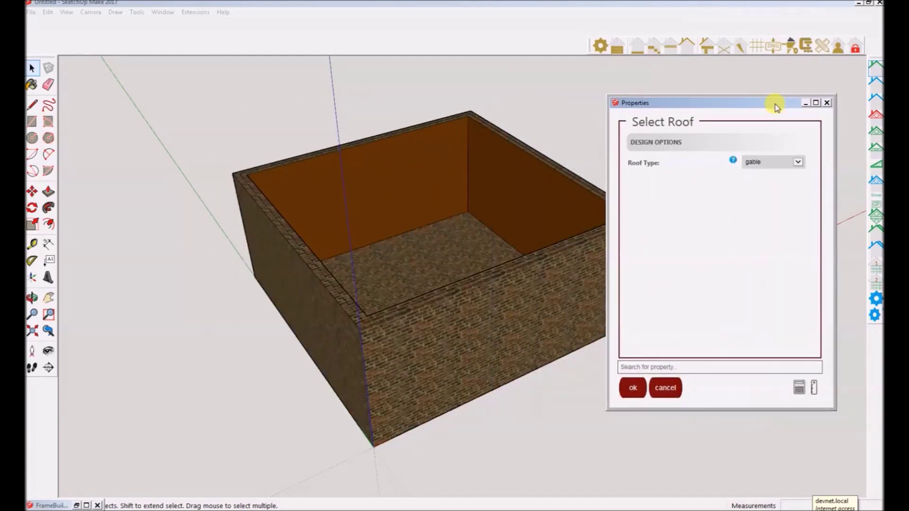
{"action": "left_click", "coordinate": [751, 162]}
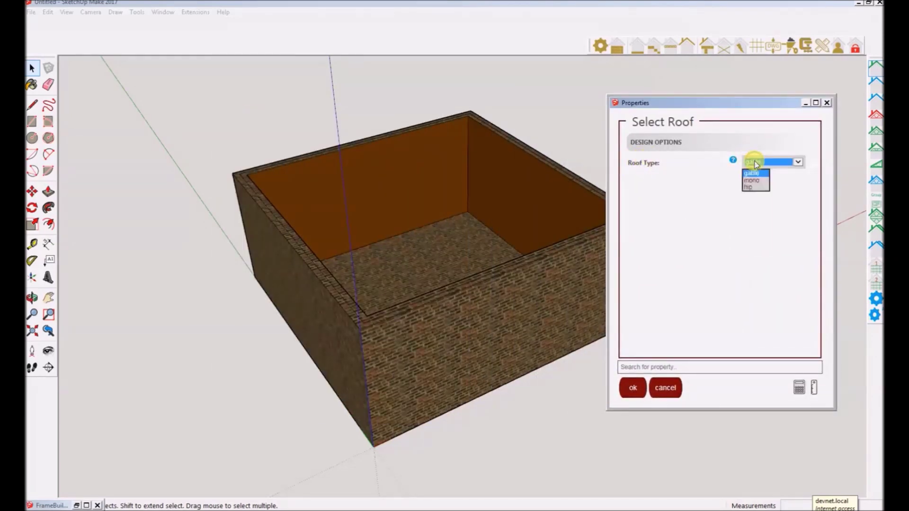
{"action": "left_click", "coordinate": [753, 175]}
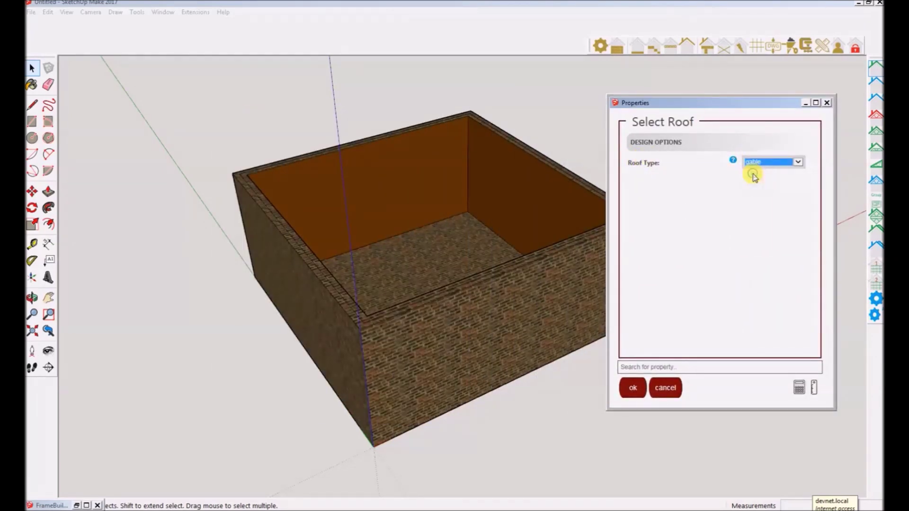
{"action": "left_click", "coordinate": [631, 387]}
- Accept the default roof properties, including pitch 3.0 and 1100 mm truss spacing
{"action": "left_click_drag", "start_coordinate": [338, 116], "coordinate": [677, 102]}
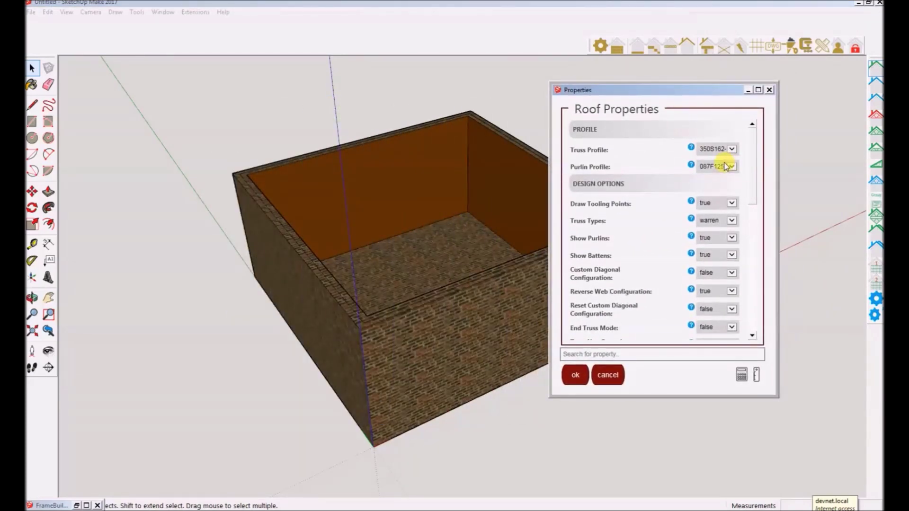
{"action": "scroll", "coordinate": [661, 243], "scroll_direction": "down", "scroll_amount": 10}
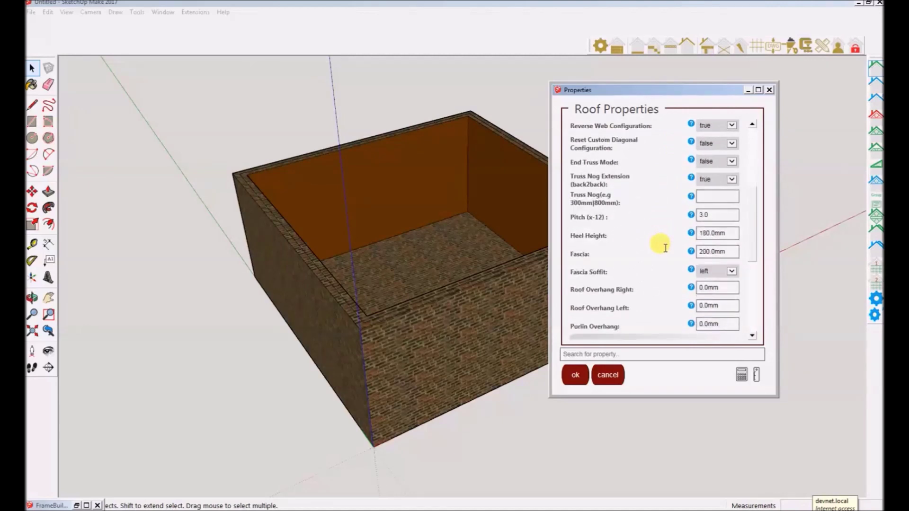
{"action": "scroll", "coordinate": [665, 252], "scroll_direction": "down", "scroll_amount": 2}
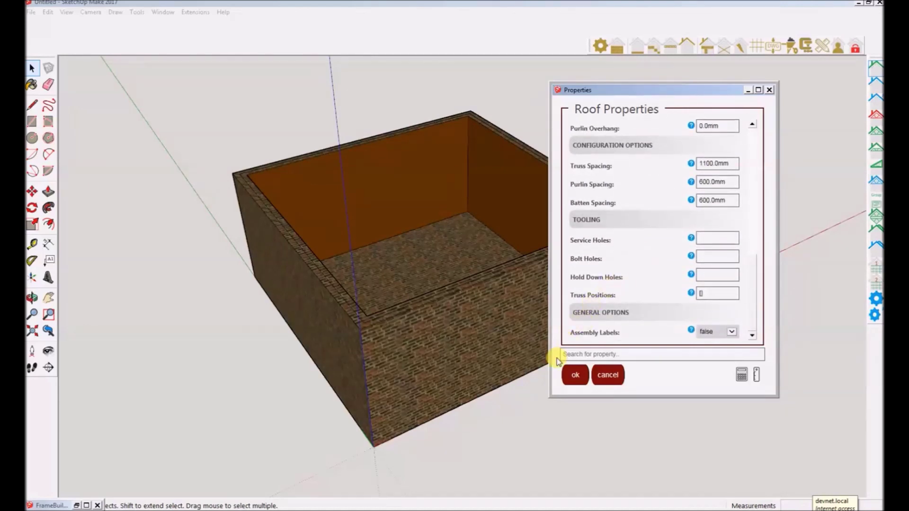
{"action": "left_click", "coordinate": [573, 376]}
{"action": "middle_click_drag", "start_coordinate": [487, 264], "coordinate": [500, 311]}
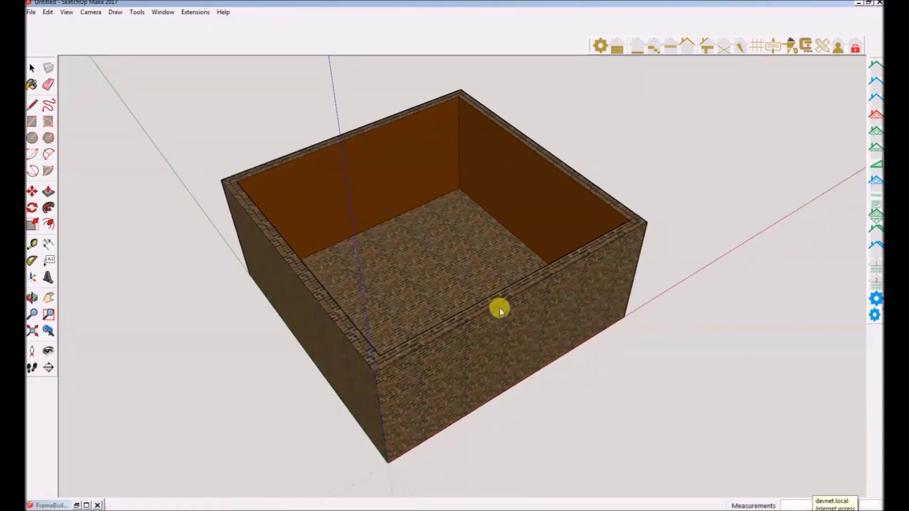
- Pick the front-left, front-right and back wall-top corners to generate the truss roof
{"action": "left_click", "coordinate": [378, 361]}
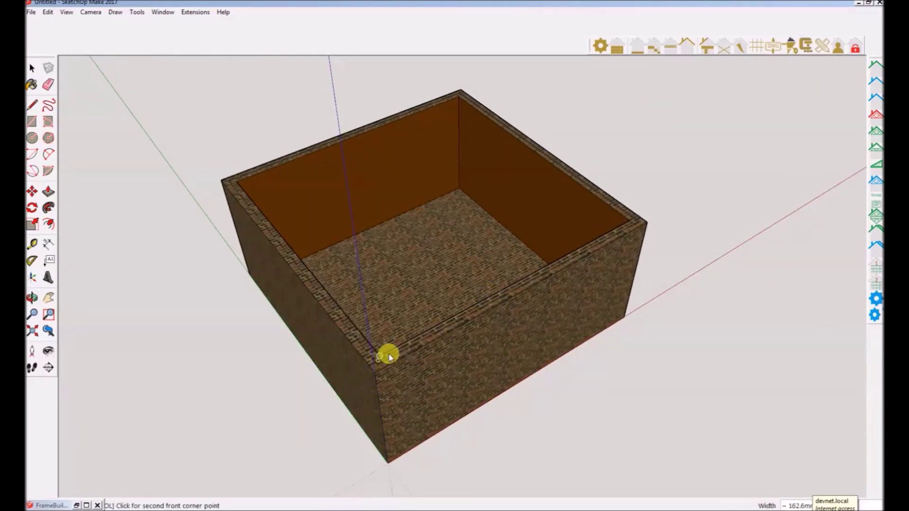
{"action": "left_click", "coordinate": [638, 222]}
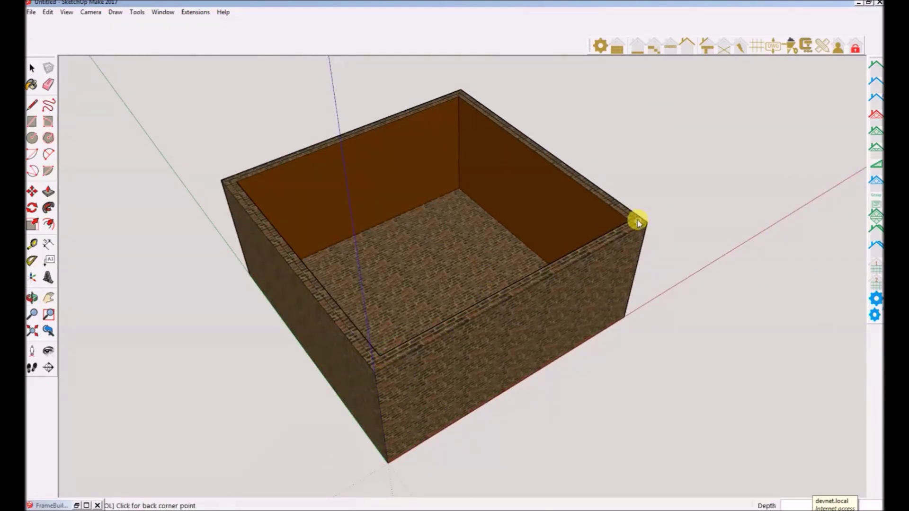
{"action": "left_click", "coordinate": [460, 93]}
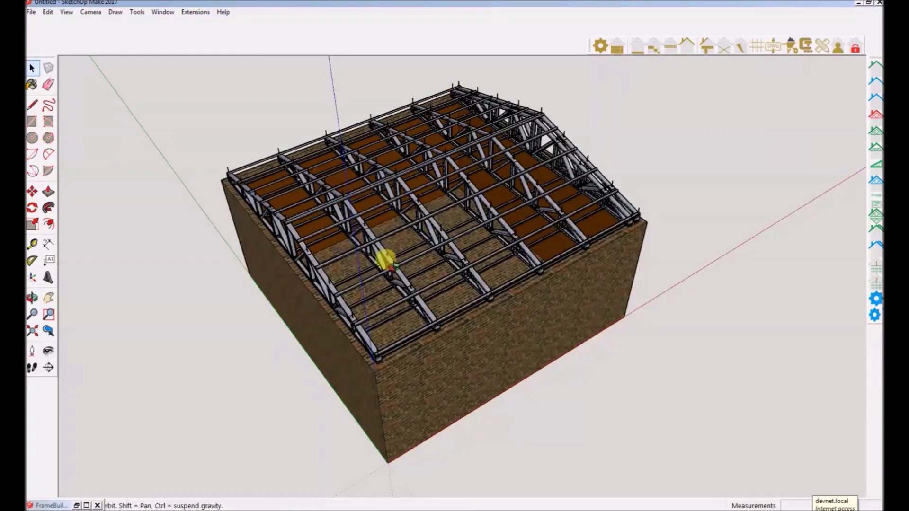
- Inspect the generated roof from another angle, then undo it
{"action": "middle_click_drag", "start_coordinate": [382, 258], "coordinate": [368, 307]}
{"action": "scroll", "coordinate": [422, 264], "scroll_direction": "up", "scroll_amount": 5}
{"action": "scroll", "coordinate": [424, 263], "scroll_direction": "down", "scroll_amount": 2}
{"action": "scroll", "coordinate": [434, 311], "scroll_direction": "down", "scroll_amount": 3}
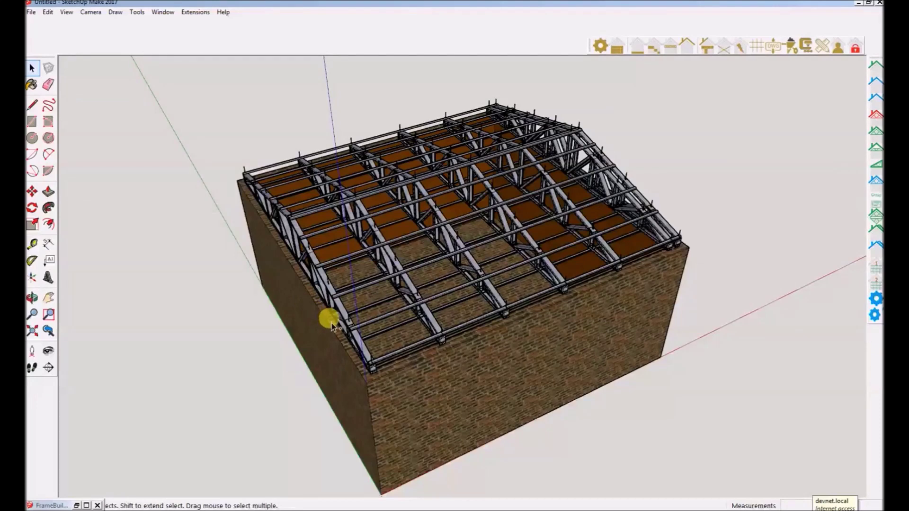
{"action": "key", "text": "ctrl+z"}
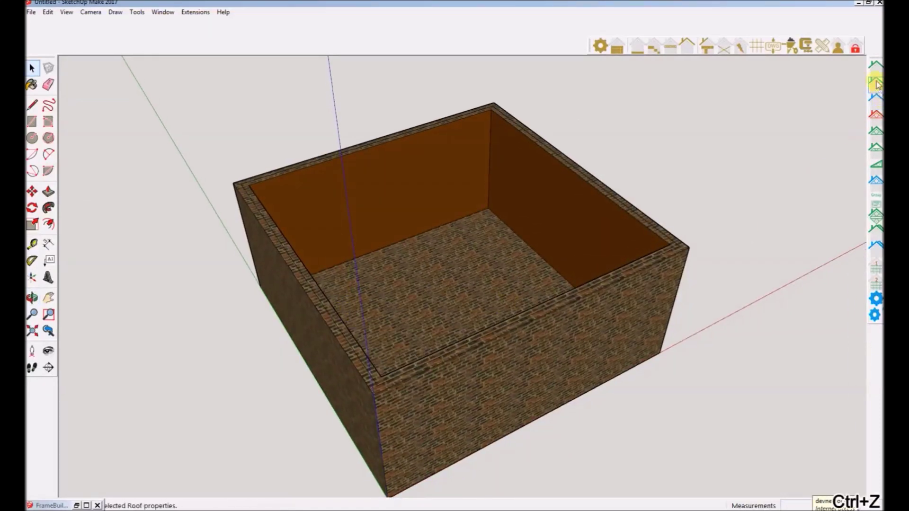
- Restart roof creation, accepting the gable type and the default roof properties
{"action": "left_click", "coordinate": [876, 67]}
{"action": "left_click", "coordinate": [238, 396]}
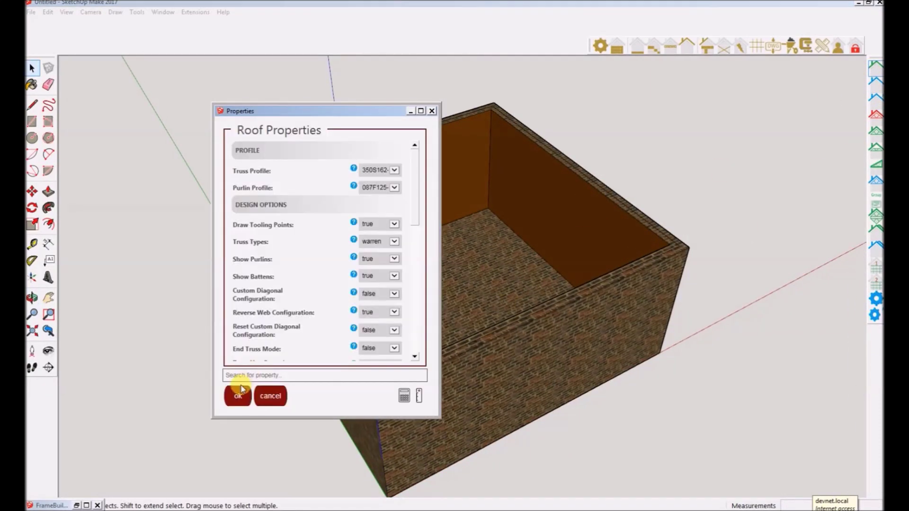
{"action": "left_click", "coordinate": [239, 395]}
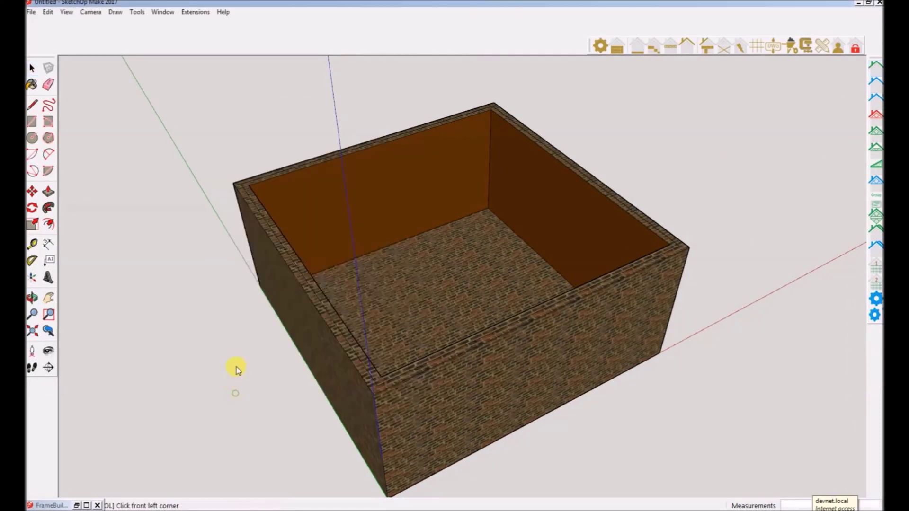
- Pick the front-left, front-right and back wall corners to regenerate the roof
{"action": "left_click", "coordinate": [242, 188]}
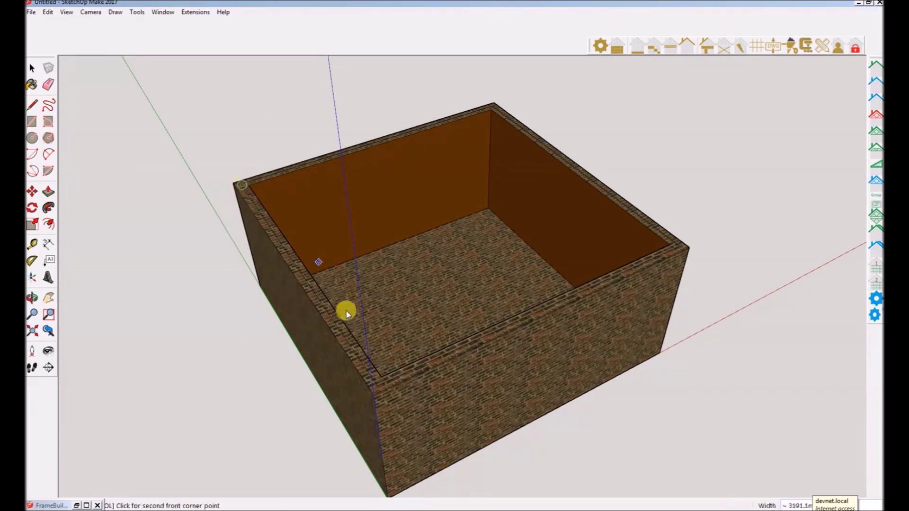
{"action": "left_click", "coordinate": [379, 386]}
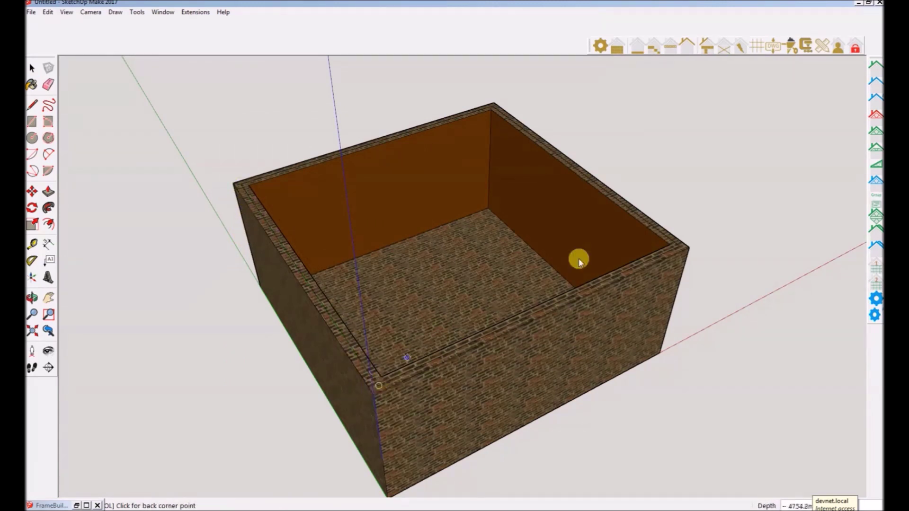
{"action": "left_click", "coordinate": [679, 250]}
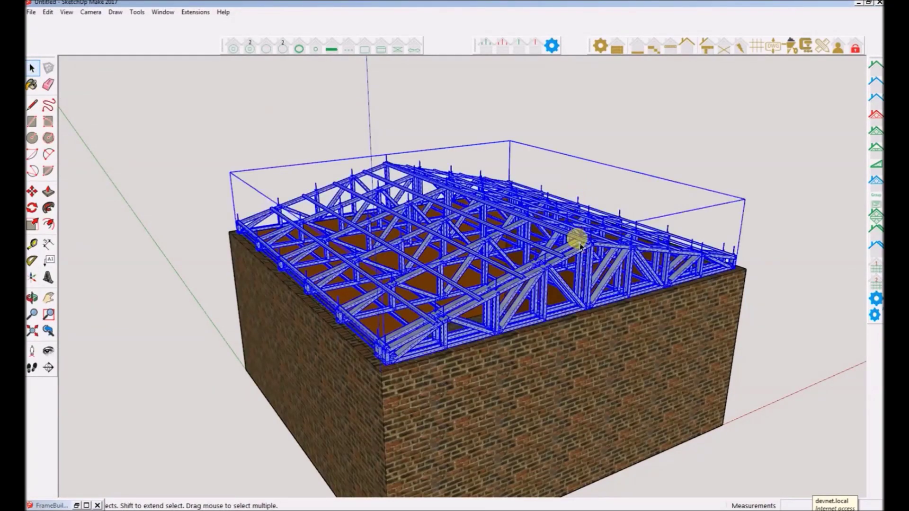
- Set Roof Overhang Right and Left to 400 mm, apply, and select the regenerated roof
{"action": "left_click", "coordinate": [876, 83]}
{"action": "scroll", "coordinate": [382, 288], "scroll_direction": "down", "scroll_amount": 3}
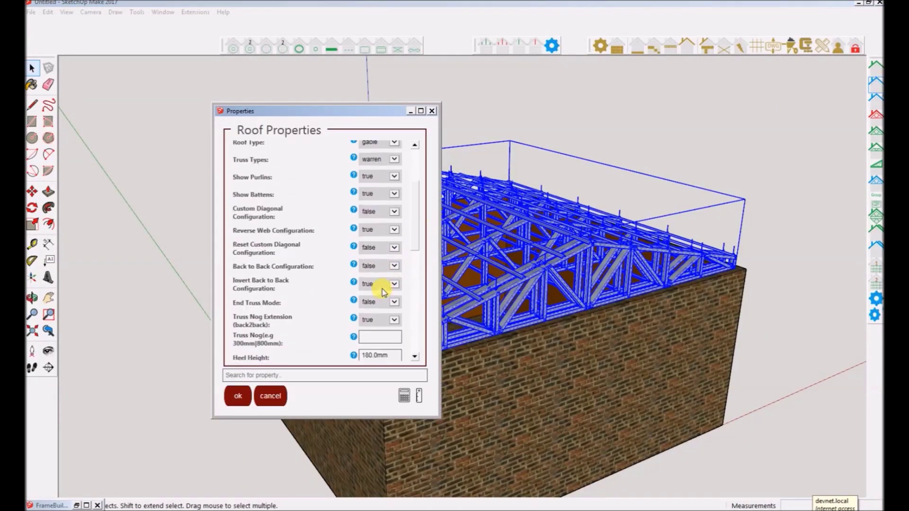
{"action": "scroll", "coordinate": [368, 331], "scroll_direction": "down", "scroll_amount": 3}
{"action": "left_click_drag", "start_coordinate": [357, 120], "coordinate": [243, 88]}
{"action": "double_click", "coordinate": [260, 314]}
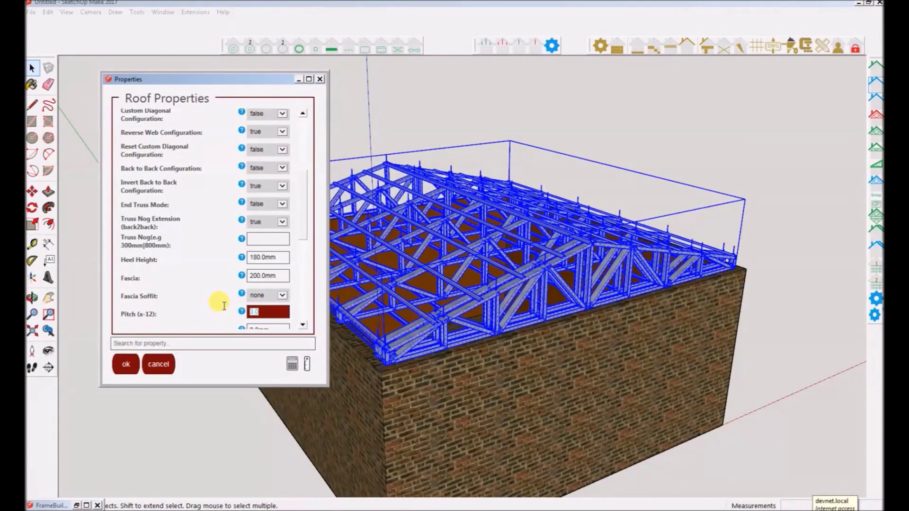
{"action": "scroll", "coordinate": [280, 291], "scroll_direction": "down", "scroll_amount": 4}
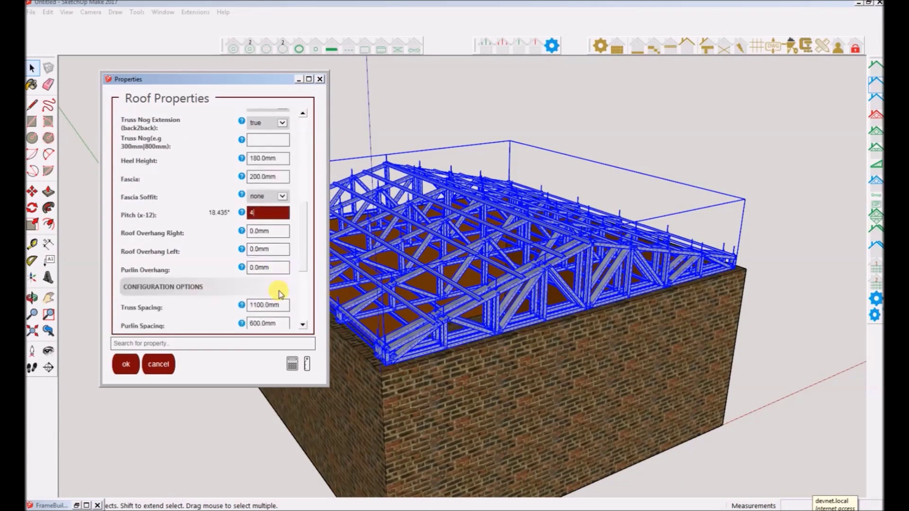
{"action": "double_click", "coordinate": [268, 233]}
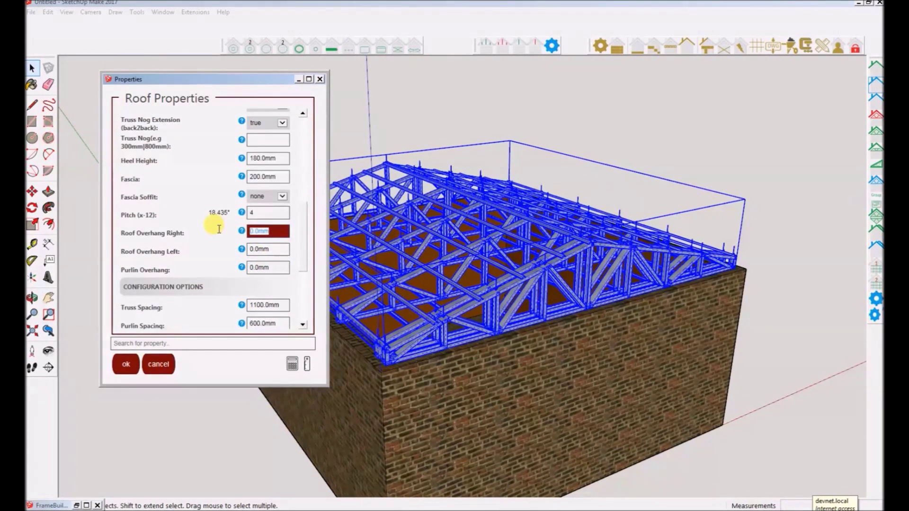
{"action": "type", "text": "400"}
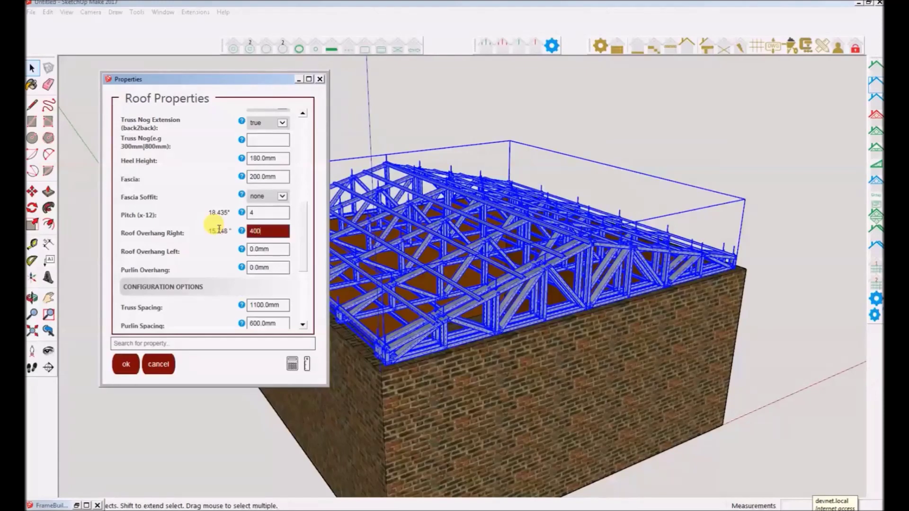
{"action": "left_click", "coordinate": [269, 250]}
{"action": "type", "text": "4"}
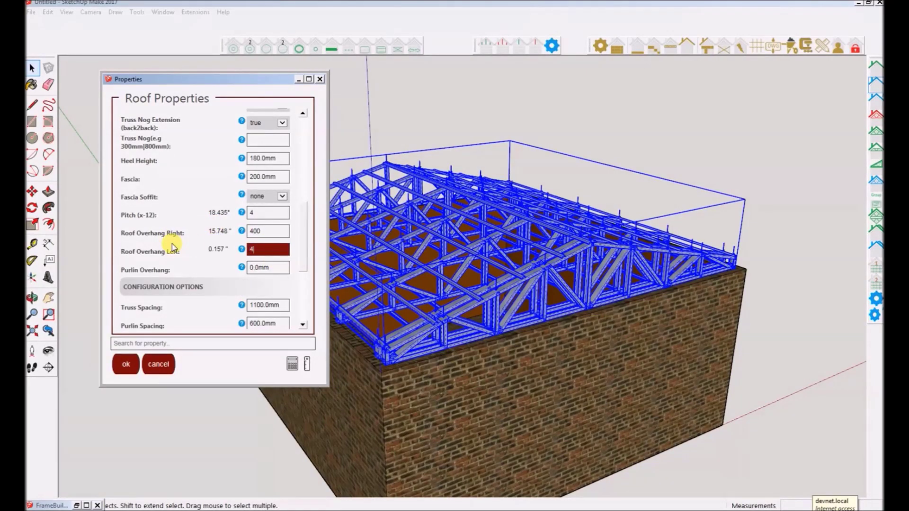
{"action": "type", "text": "00"}
{"action": "left_click", "coordinate": [126, 365]}
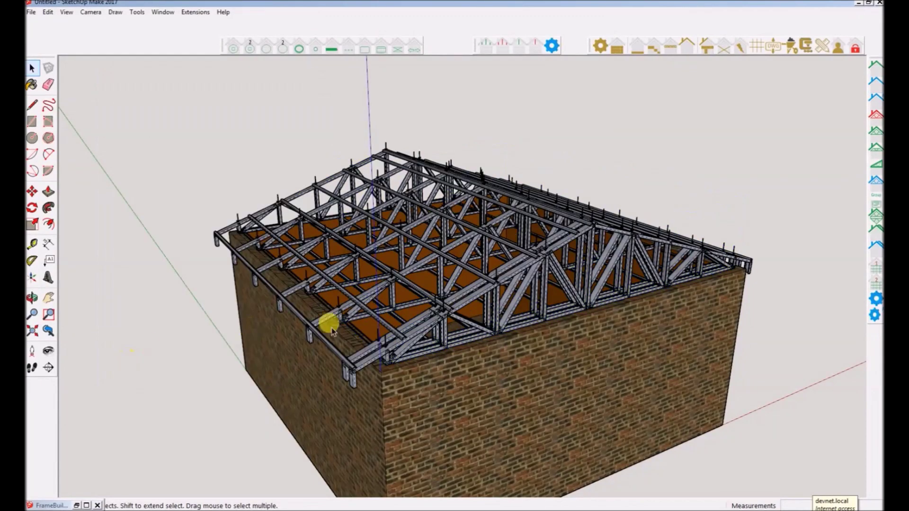
{"action": "middle_click_drag", "start_coordinate": [325, 319], "coordinate": [470, 300]}
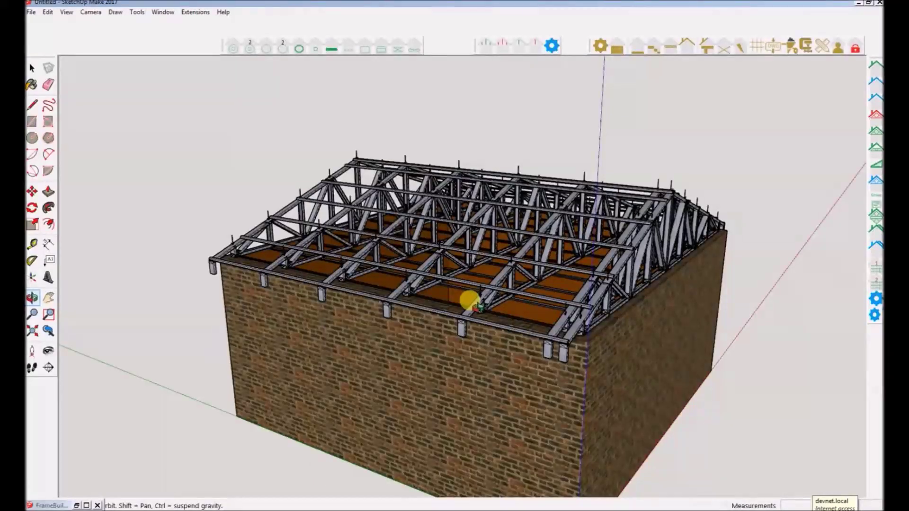
{"action": "left_click", "coordinate": [604, 289]}
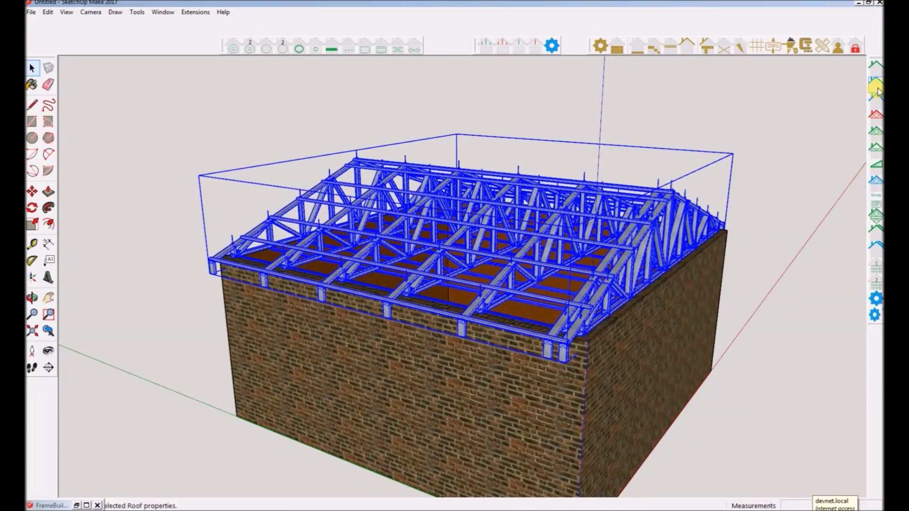
- Change the Truss Spacing from 1100 to 2000 mm and apply it
{"action": "scroll", "coordinate": [371, 291], "scroll_direction": "down", "scroll_amount": 5}
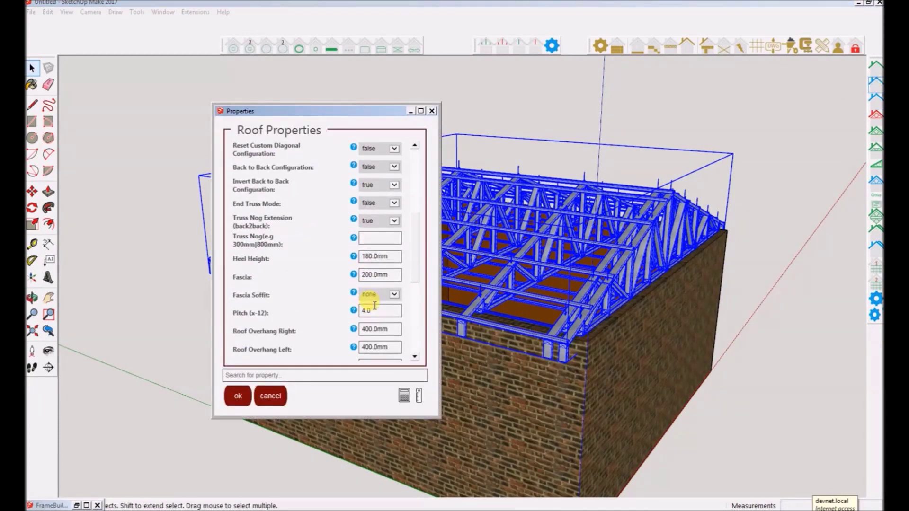
{"action": "scroll", "coordinate": [375, 305], "scroll_direction": "down", "scroll_amount": 3}
{"action": "scroll", "coordinate": [375, 306], "scroll_direction": "down", "scroll_amount": 3}
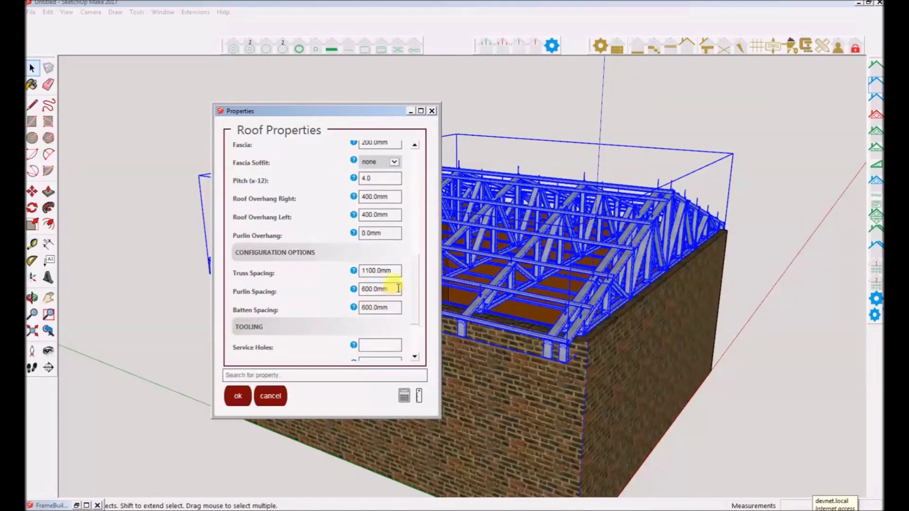
{"action": "left_click", "coordinate": [390, 271]}
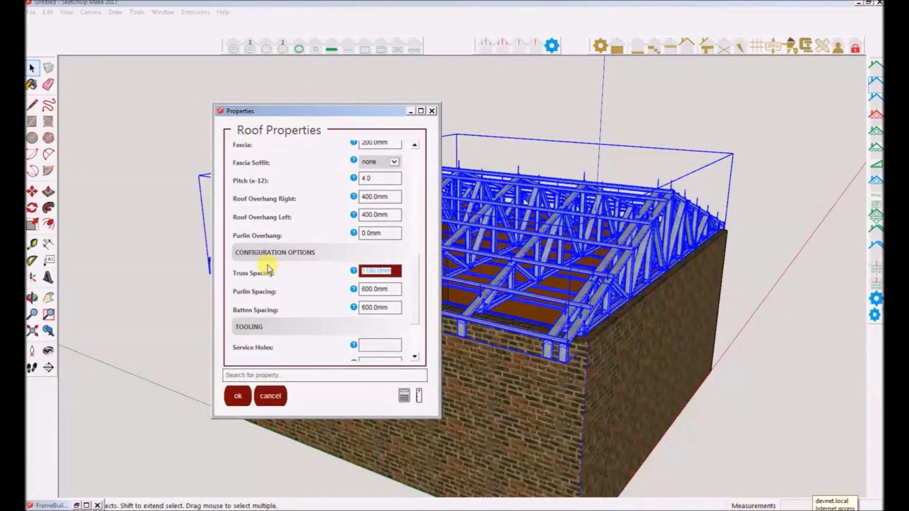
{"action": "left_click", "coordinate": [232, 391]}
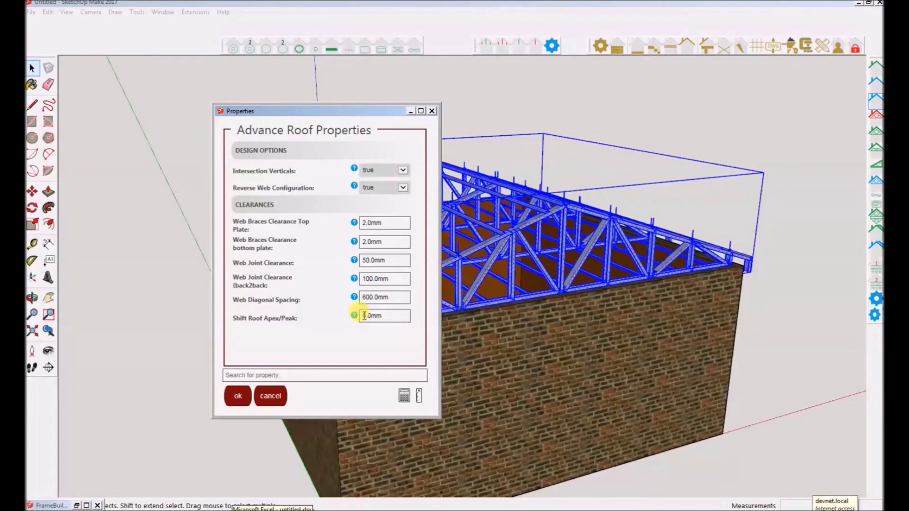
- Set Web Diagonal Spacing to 800 mm, apply it, and select the regenerated roof group
{"action": "left_click", "coordinate": [390, 297]}
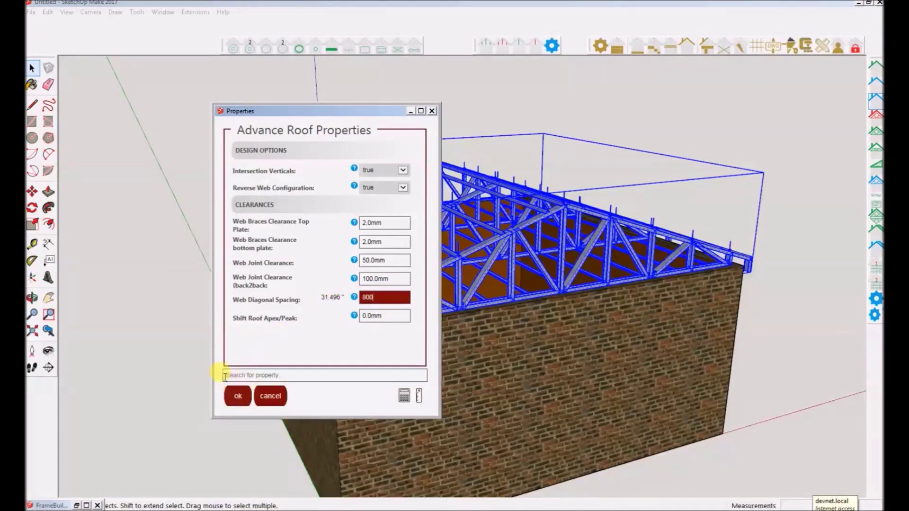
{"action": "left_click", "coordinate": [238, 397]}
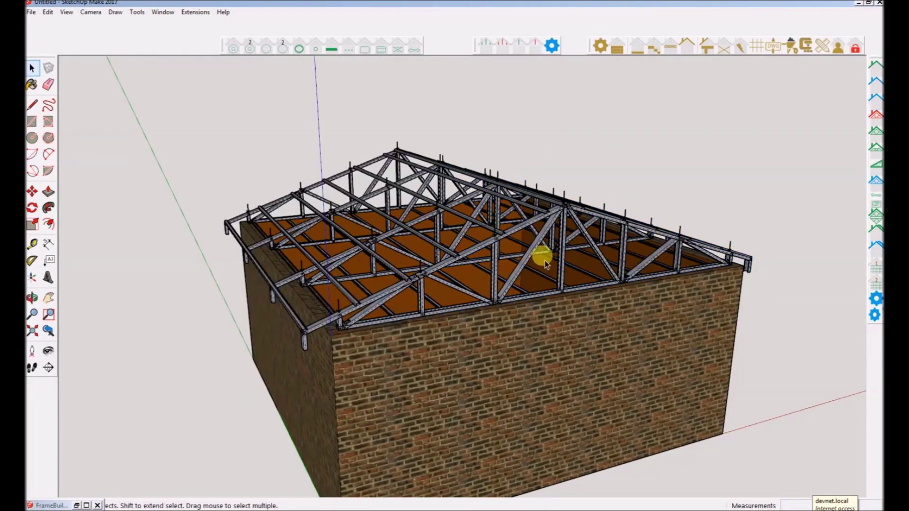
{"action": "middle_click_drag", "start_coordinate": [548, 260], "coordinate": [617, 305]}
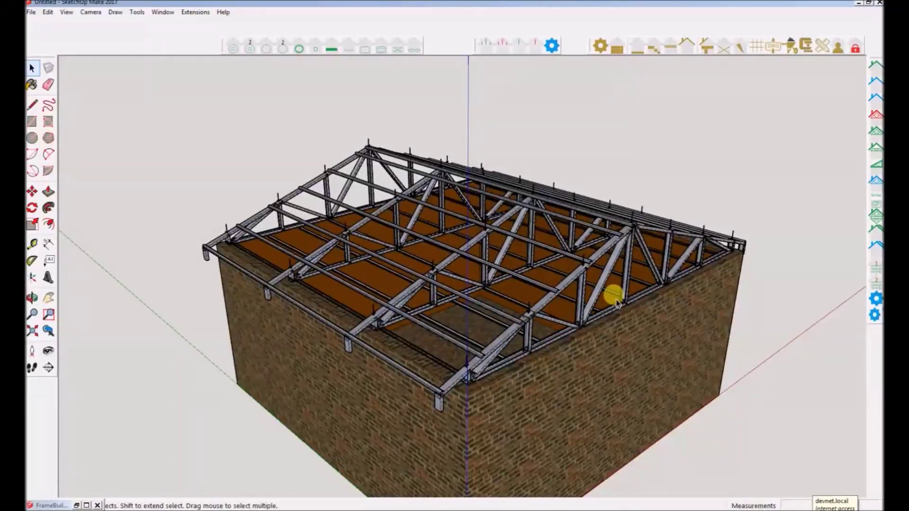
{"action": "middle_click_drag", "start_coordinate": [616, 300], "coordinate": [454, 291]}
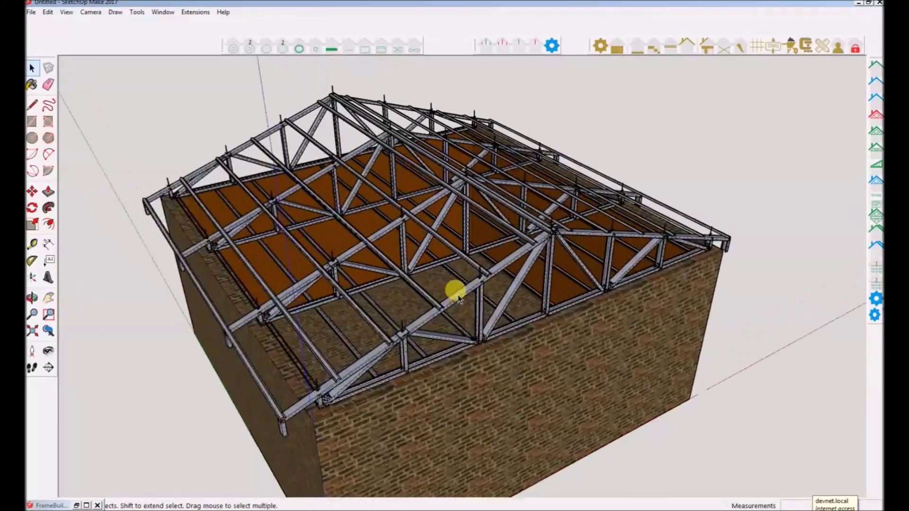
{"action": "left_click", "coordinate": [506, 266]}
- Set End Truss Mode to true on the near gable end truss
{"action": "double_click", "coordinate": [506, 266]}
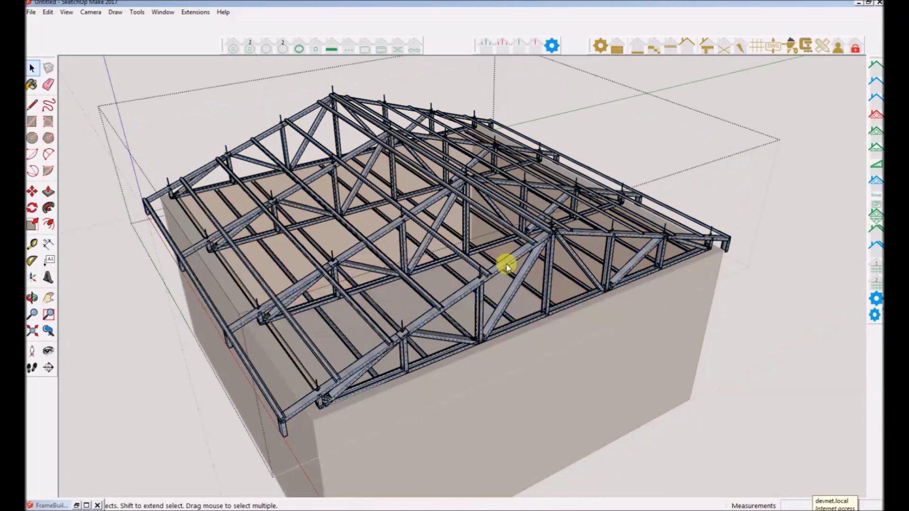
{"action": "left_click", "coordinate": [505, 263]}
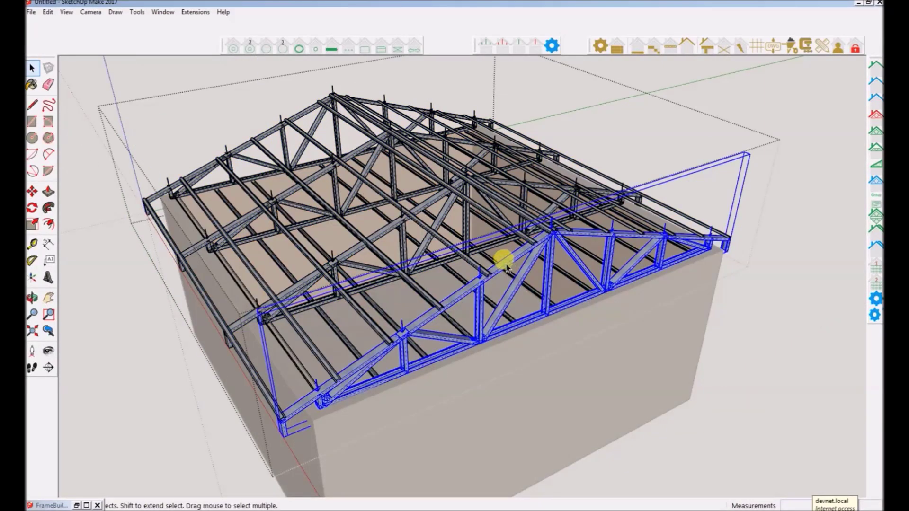
{"action": "left_click", "coordinate": [877, 186]}
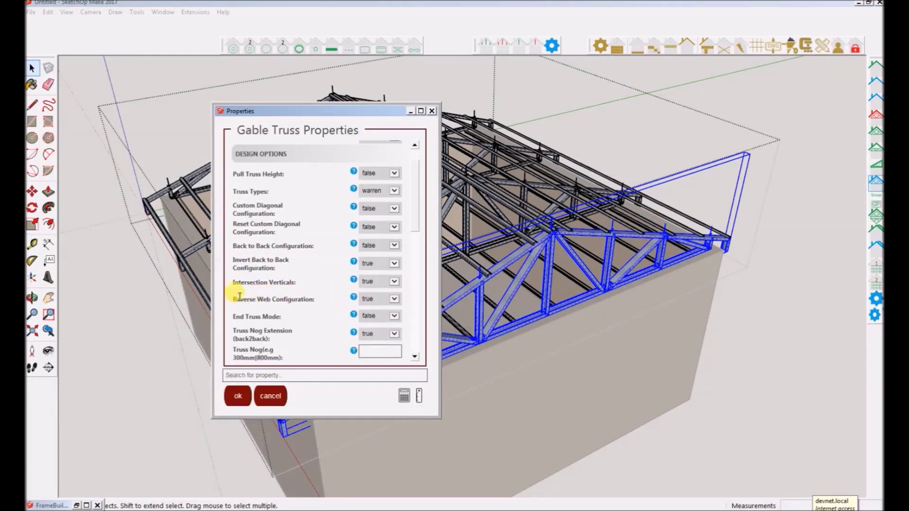
{"action": "left_click", "coordinate": [372, 316]}
{"action": "left_click", "coordinate": [370, 331]}
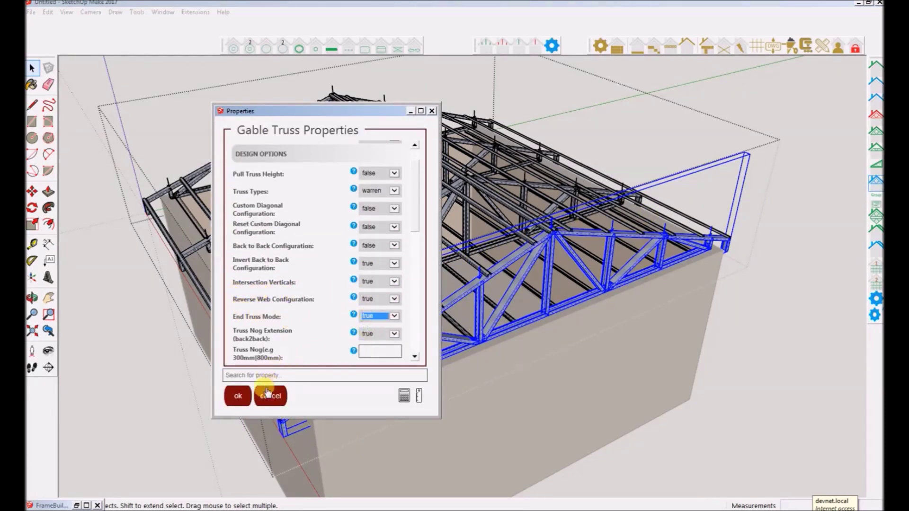
{"action": "left_click", "coordinate": [237, 400]}
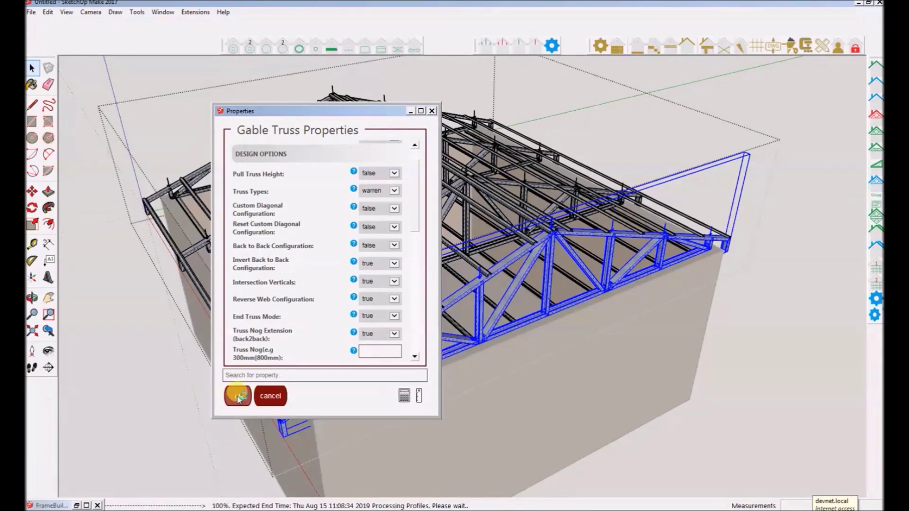
- Set End Truss Mode to true on the far gable end truss as well
{"action": "middle_click_drag", "start_coordinate": [774, 257], "coordinate": [489, 290]}
{"action": "left_click", "coordinate": [479, 251]}
{"action": "double_click", "coordinate": [475, 247]}
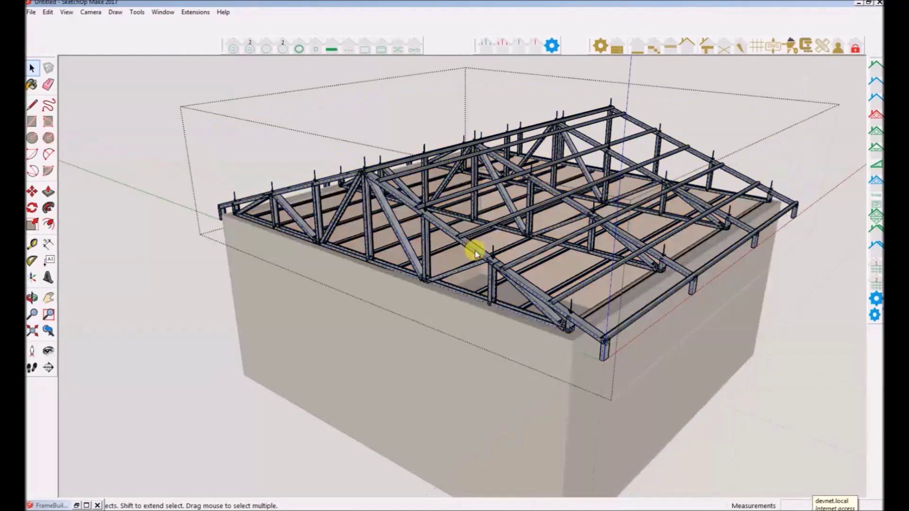
{"action": "left_click", "coordinate": [473, 248]}
{"action": "left_click", "coordinate": [878, 183]}
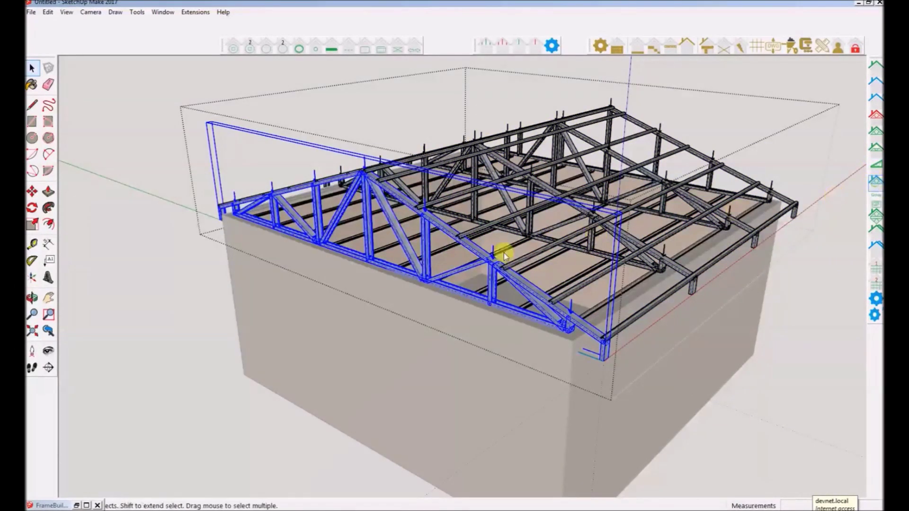
{"action": "left_click", "coordinate": [379, 283]}
{"action": "left_click", "coordinate": [368, 298]}
{"action": "left_click", "coordinate": [238, 397]}
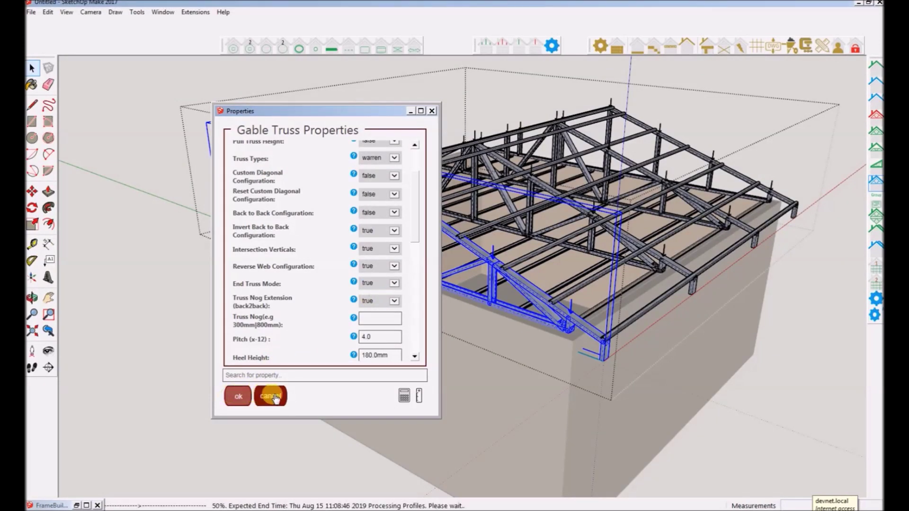
{"action": "middle_click_drag", "start_coordinate": [548, 273], "coordinate": [425, 300]}
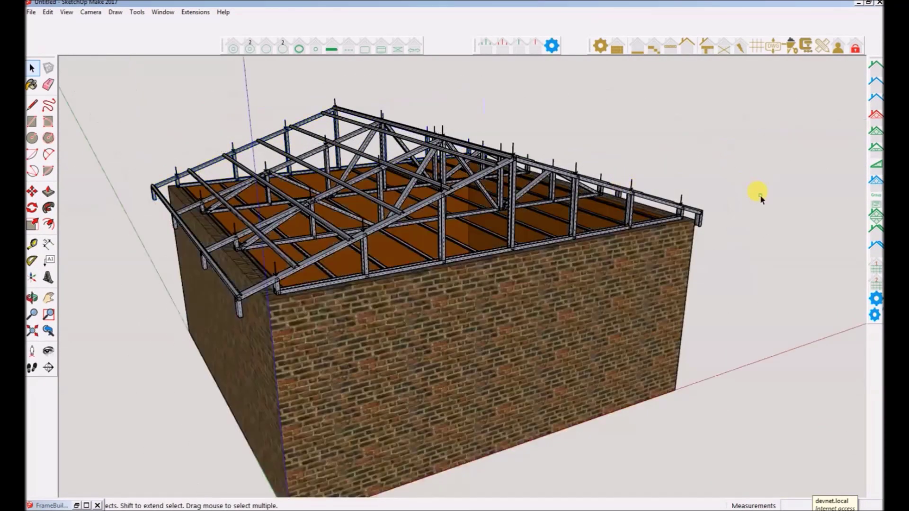
{"action": "middle_click_drag", "start_coordinate": [755, 193], "coordinate": [634, 182]}
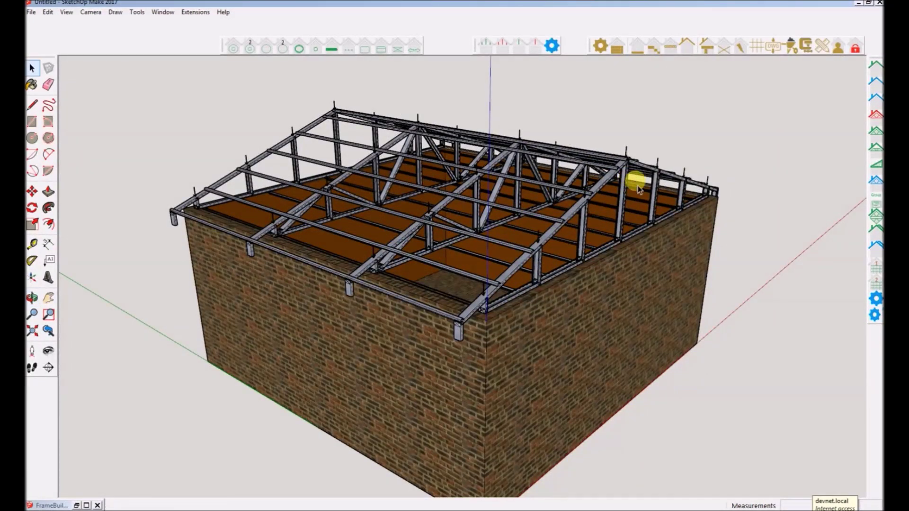
{"action": "middle_click_drag", "start_coordinate": [635, 178], "coordinate": [605, 171]}
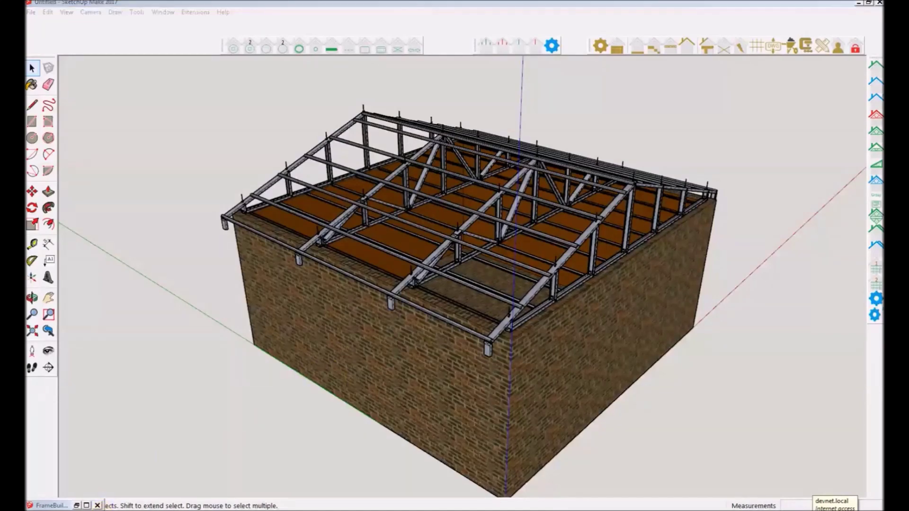
{"action": "left_click", "coordinate": [305, 506]}
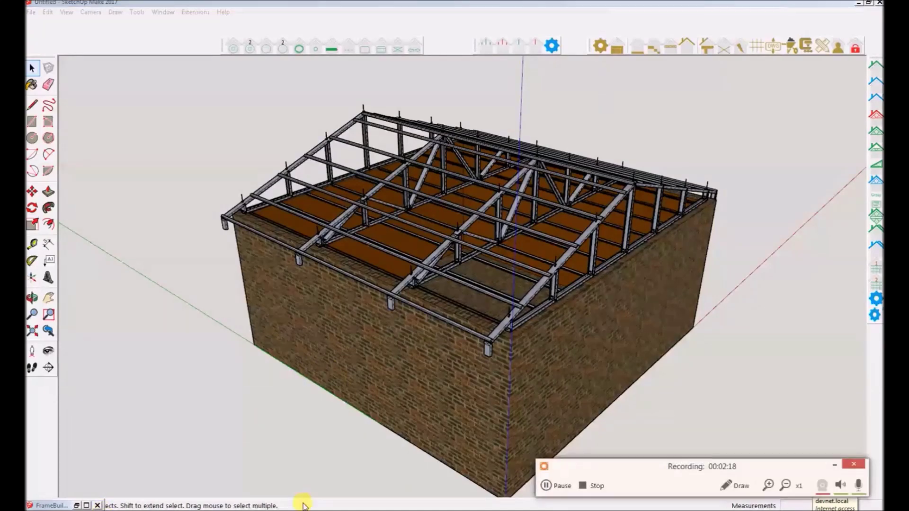
{"action": "left_click", "coordinate": [601, 486]}
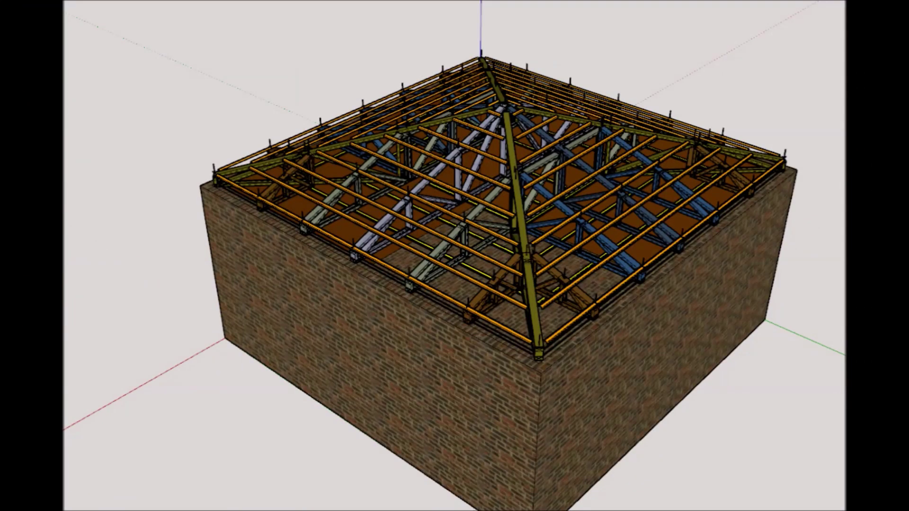